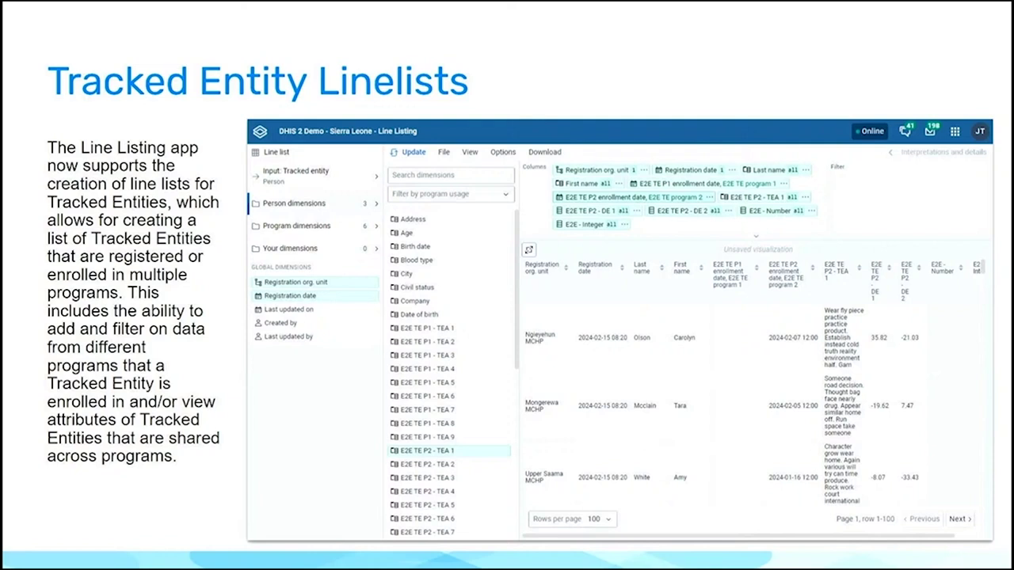
Step: Switch from the presentation to the DHIS2 browser window and open the Line Listing app
{"action": "key", "text": "alt+Tab"}
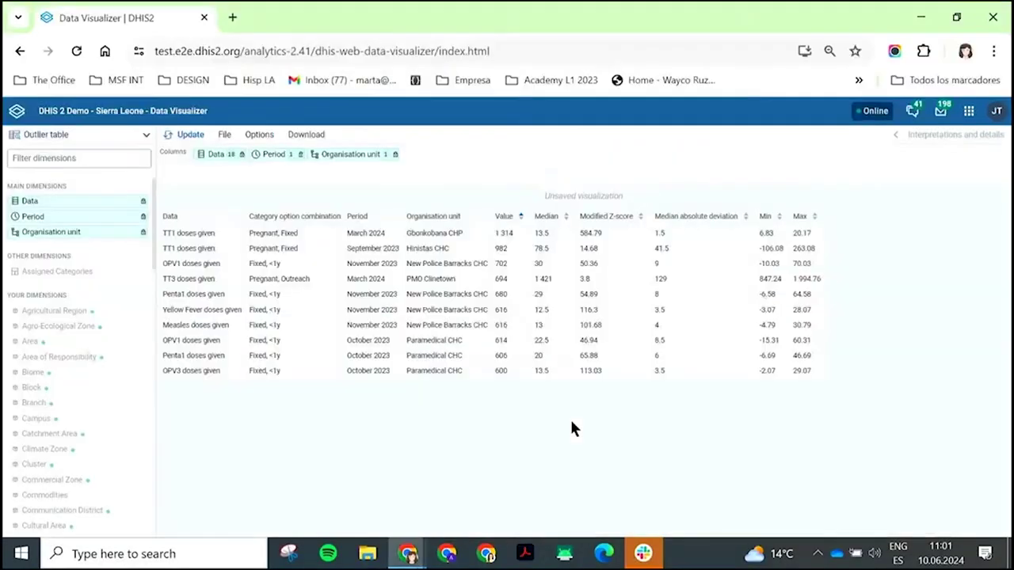
{"action": "left_click", "coordinate": [969, 111]}
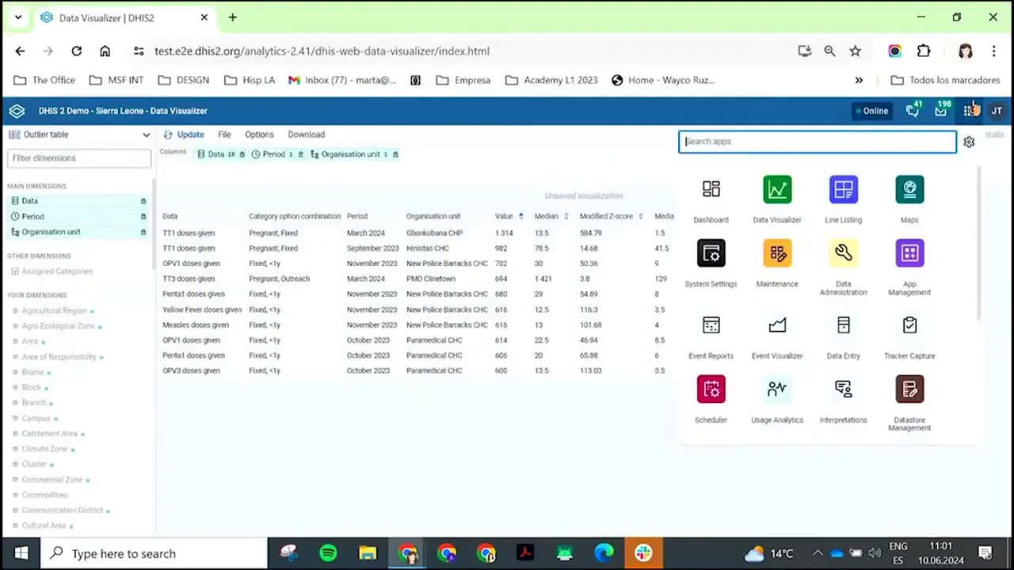
{"action": "left_click", "coordinate": [843, 202]}
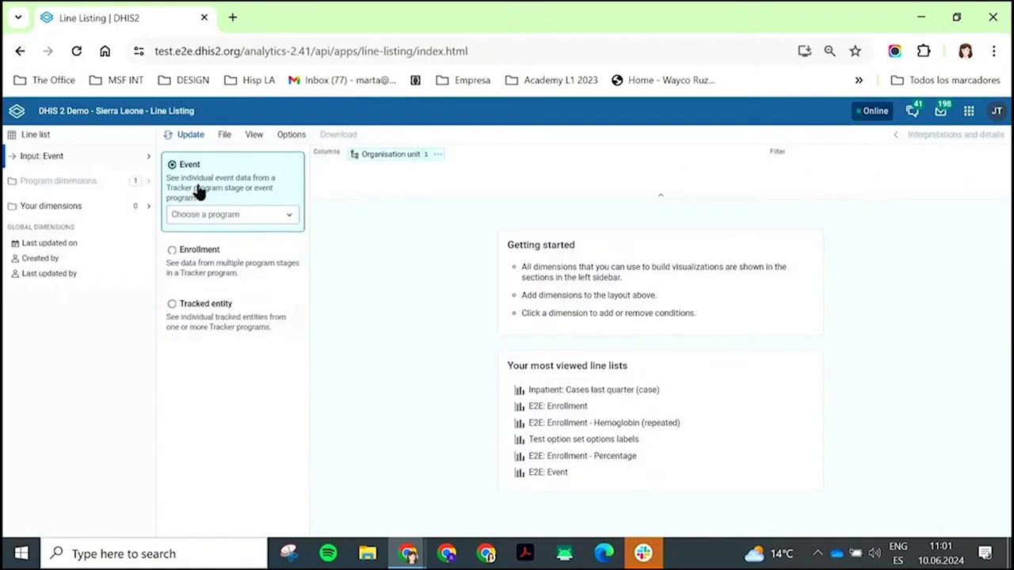
Step: Set the line list's input to Tracked entity with the type Person
{"action": "left_click", "coordinate": [202, 313]}
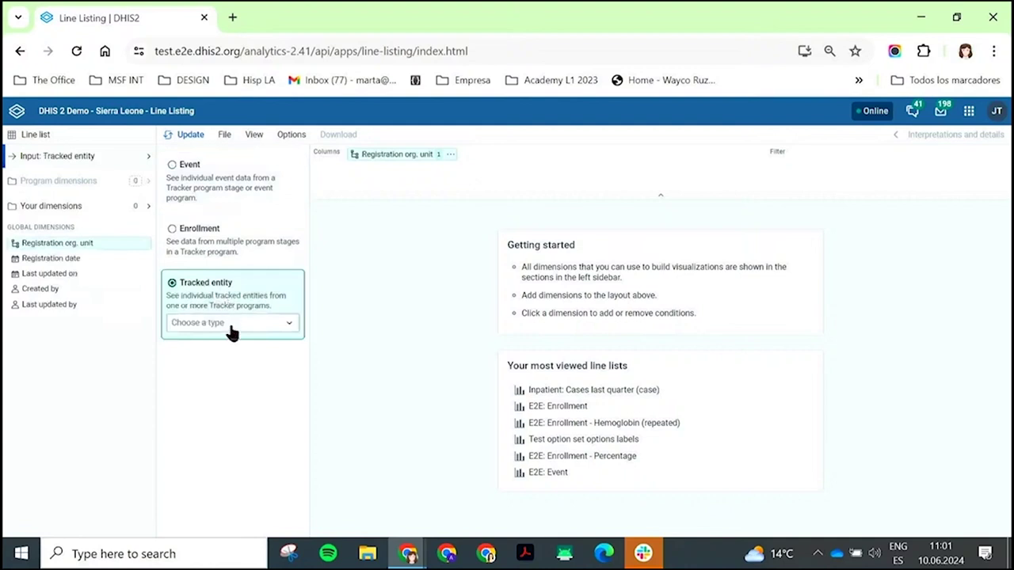
{"action": "left_click", "coordinate": [232, 329]}
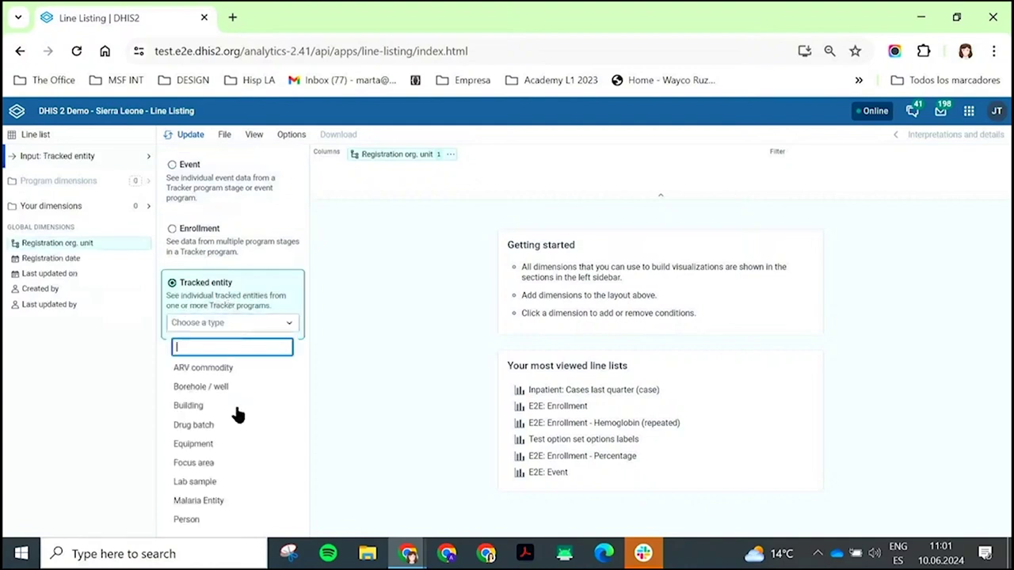
{"action": "left_click", "coordinate": [198, 520]}
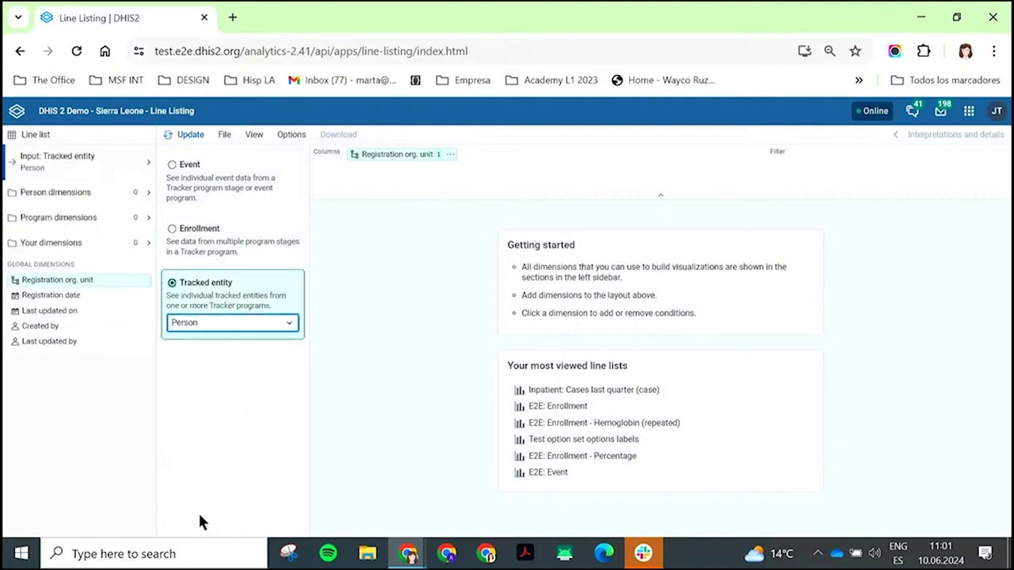
Step: Add the Person dimensions "Last name" and "First name" (lower-case "name") to the columns
{"action": "left_click", "coordinate": [61, 200]}
{"action": "scroll", "coordinate": [206, 353], "scroll_direction": "down", "scroll_amount": 5}
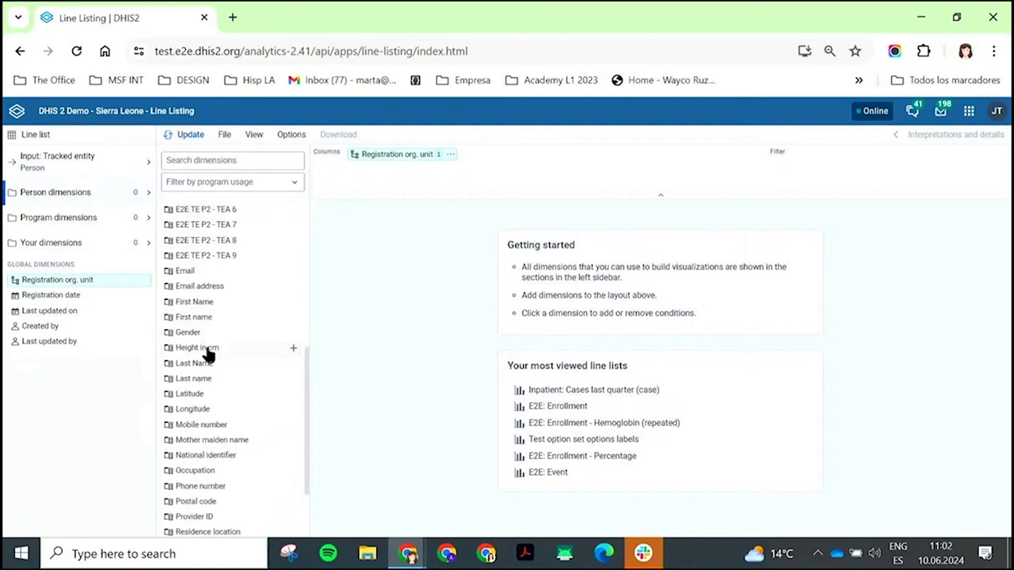
{"action": "left_click", "coordinate": [293, 383]}
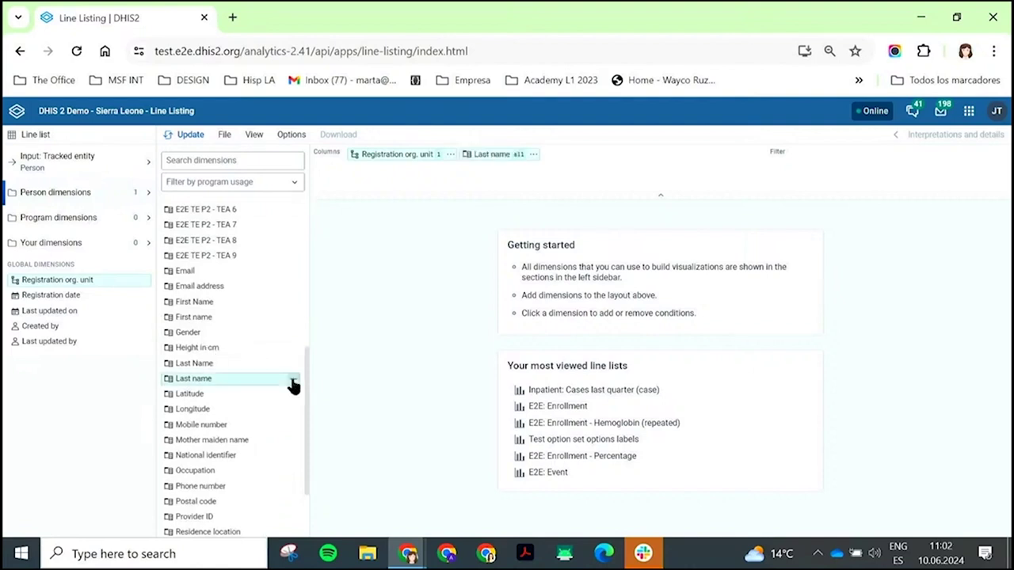
{"action": "left_click", "coordinate": [293, 320]}
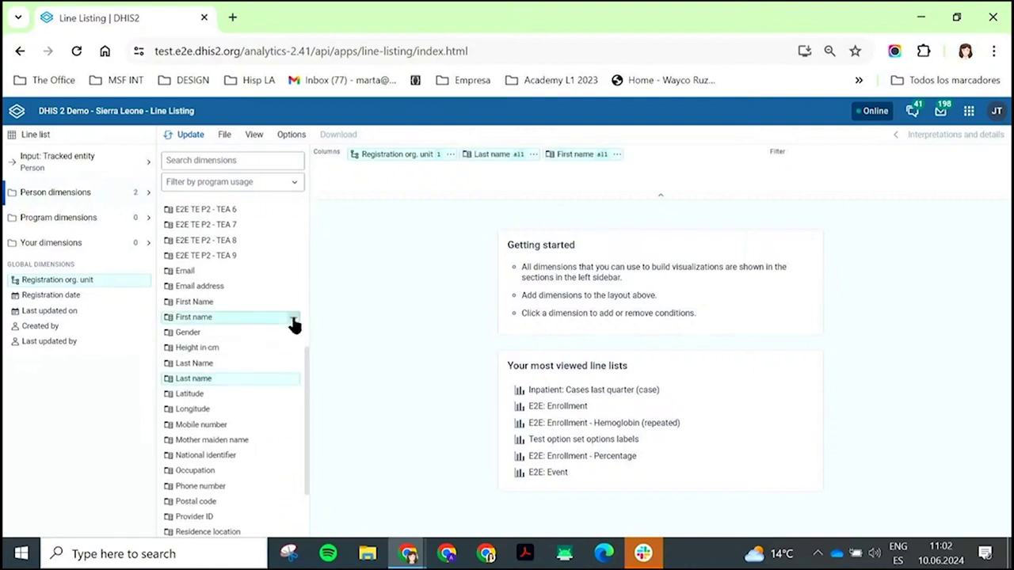
Step: From E2E TE program 1, add E2E TE P1 - DE 1 (cross stage) of stage 2, DE 2 and DE 3 to the columns
{"action": "left_click", "coordinate": [64, 227]}
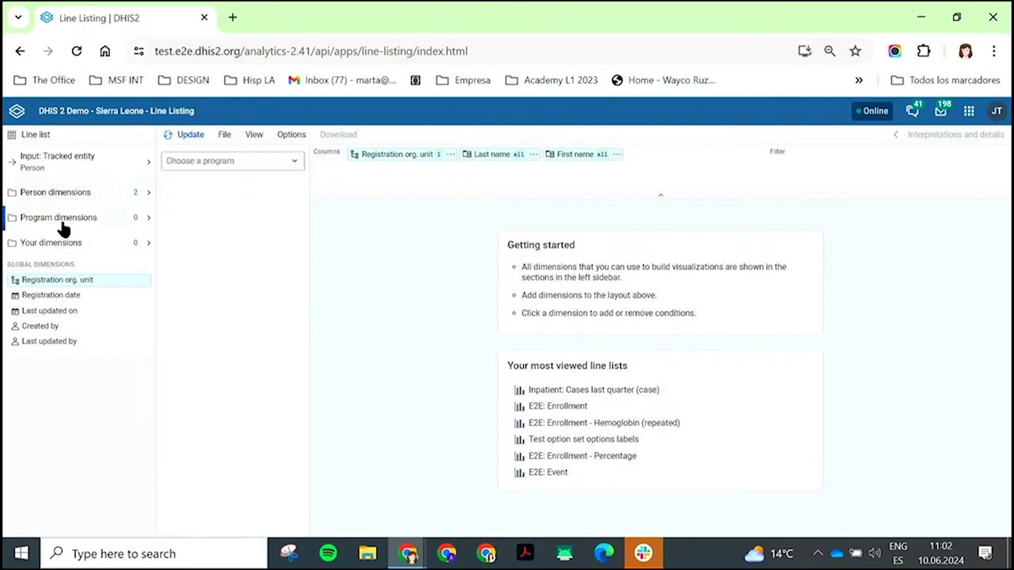
{"action": "left_click", "coordinate": [264, 164]}
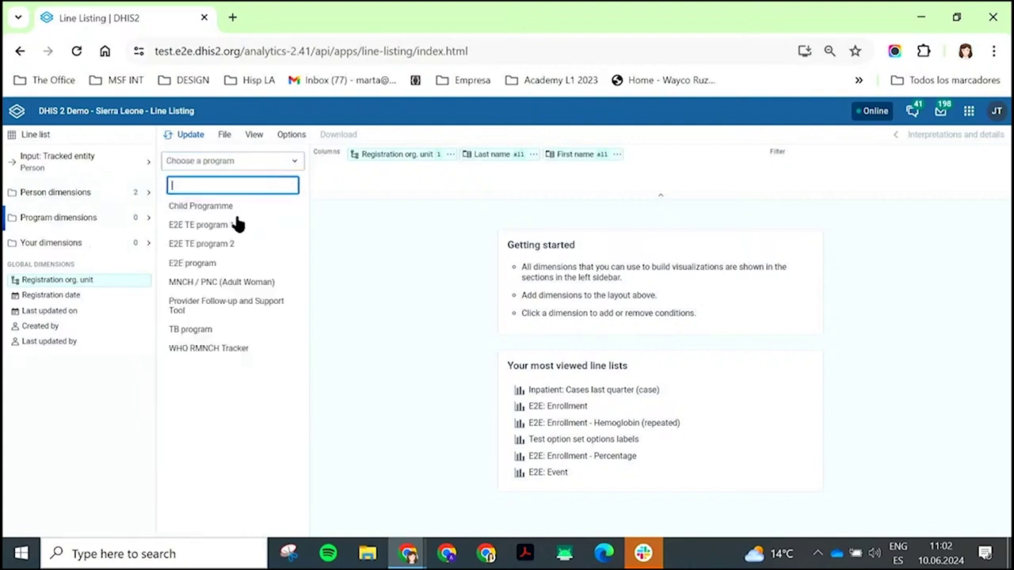
{"action": "left_click", "coordinate": [206, 228]}
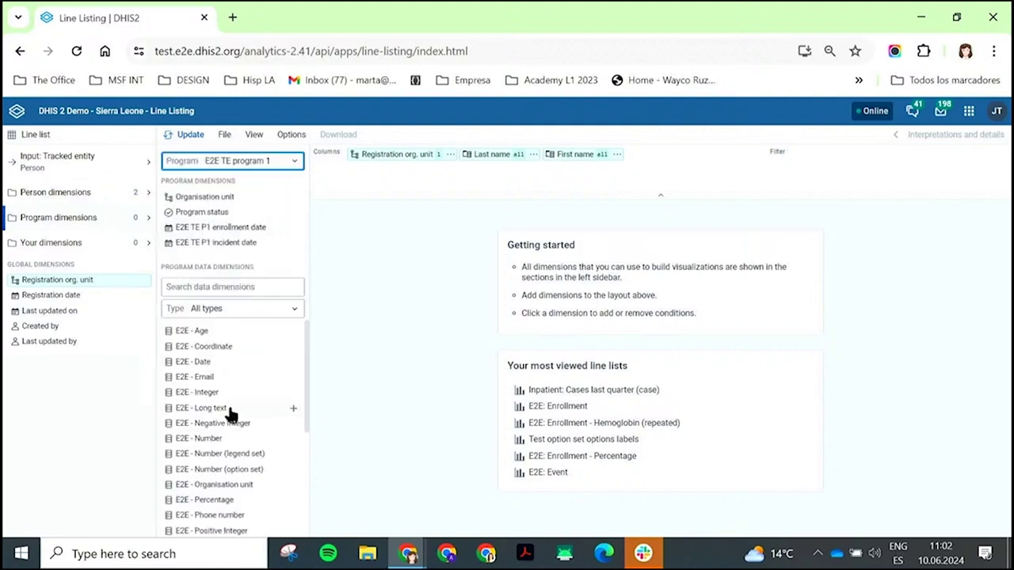
{"action": "scroll", "coordinate": [230, 412], "scroll_direction": "down", "scroll_amount": 5}
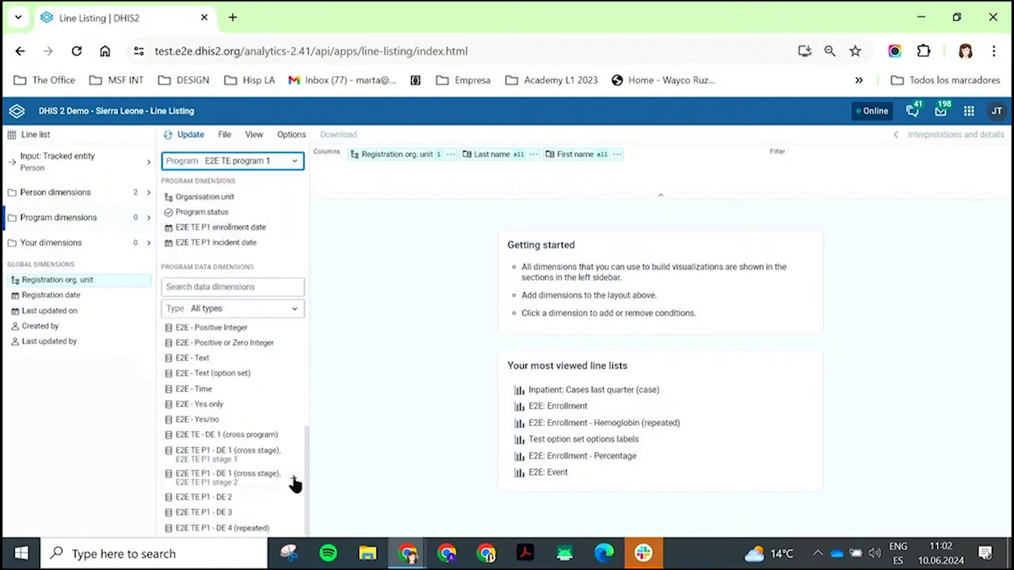
{"action": "left_click", "coordinate": [294, 479]}
{"action": "left_click", "coordinate": [294, 496]}
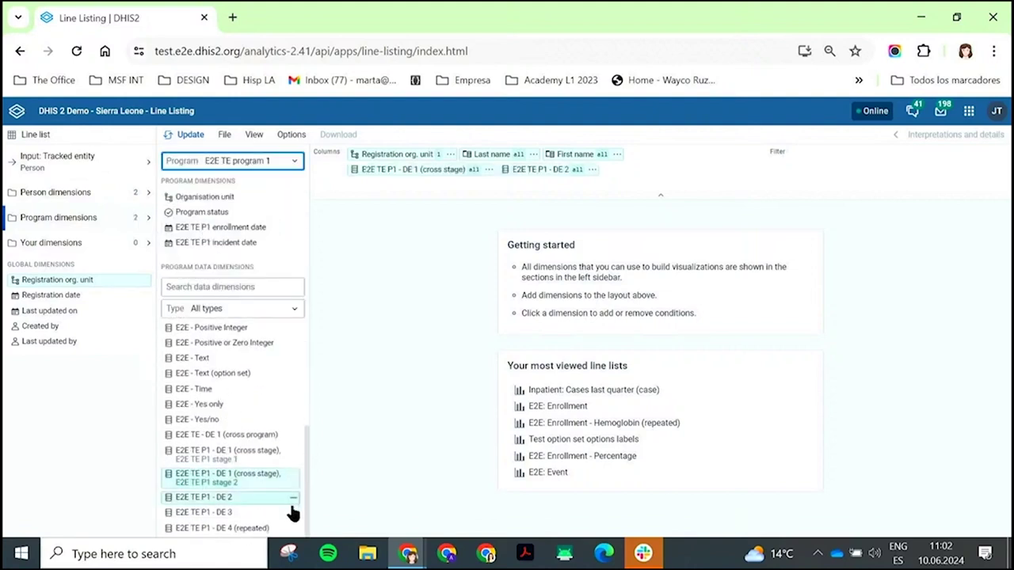
{"action": "left_click", "coordinate": [293, 513]}
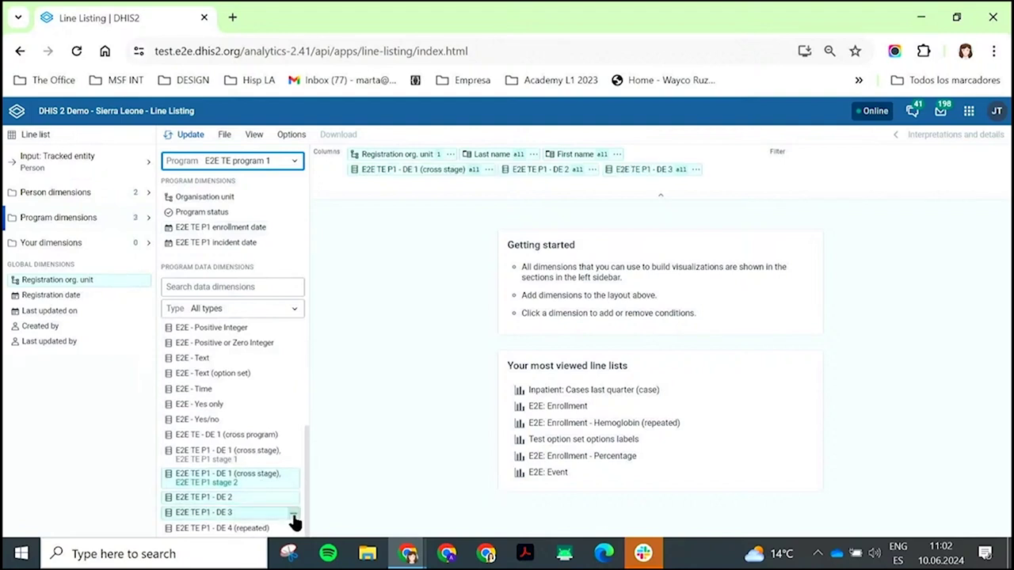
Step: Add the E2E TE P1 enrollment date to the columns, limited to the relative period Last 12 months
{"action": "left_click", "coordinate": [273, 232]}
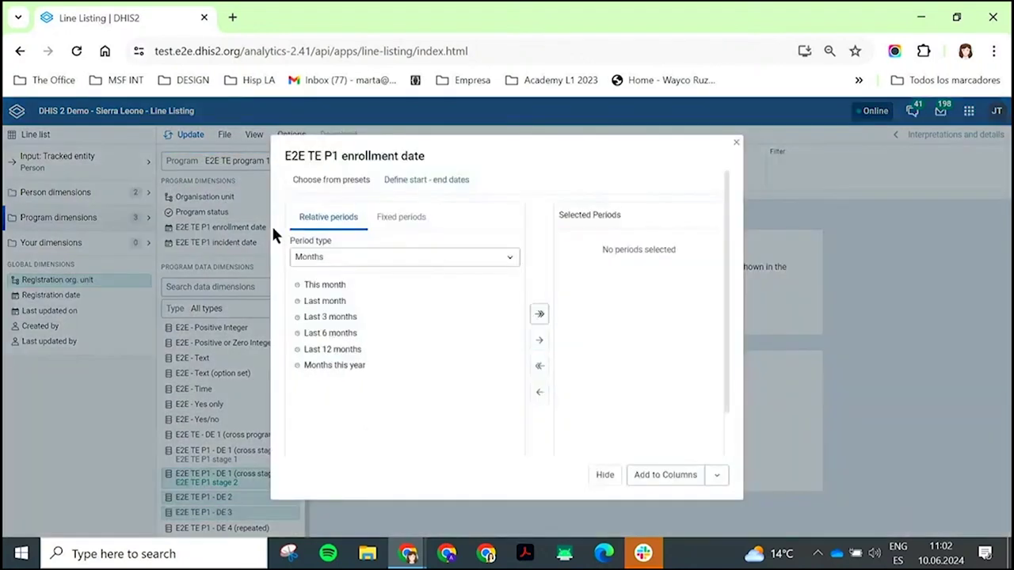
{"action": "double_click", "coordinate": [331, 350]}
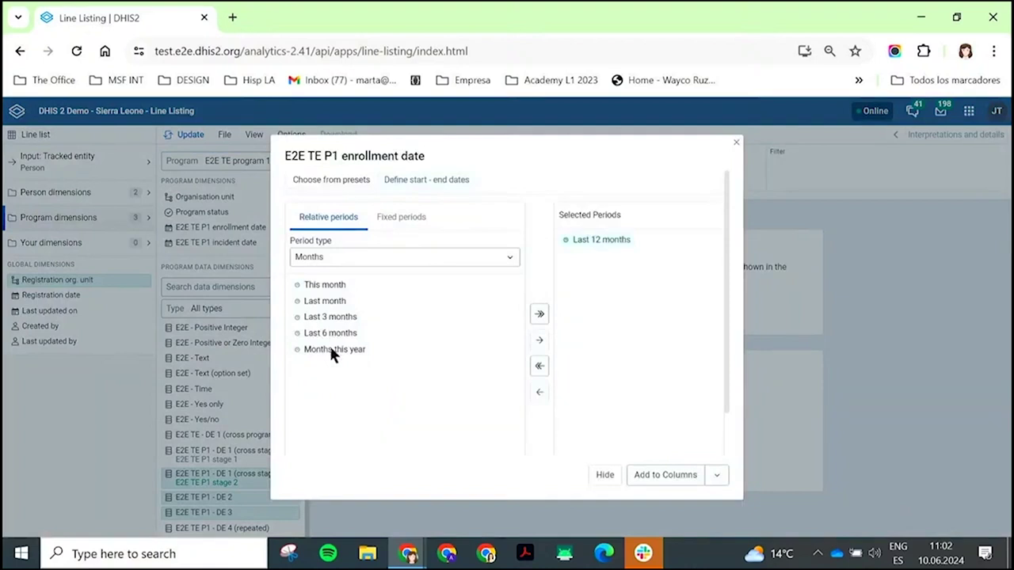
{"action": "left_click", "coordinate": [657, 476]}
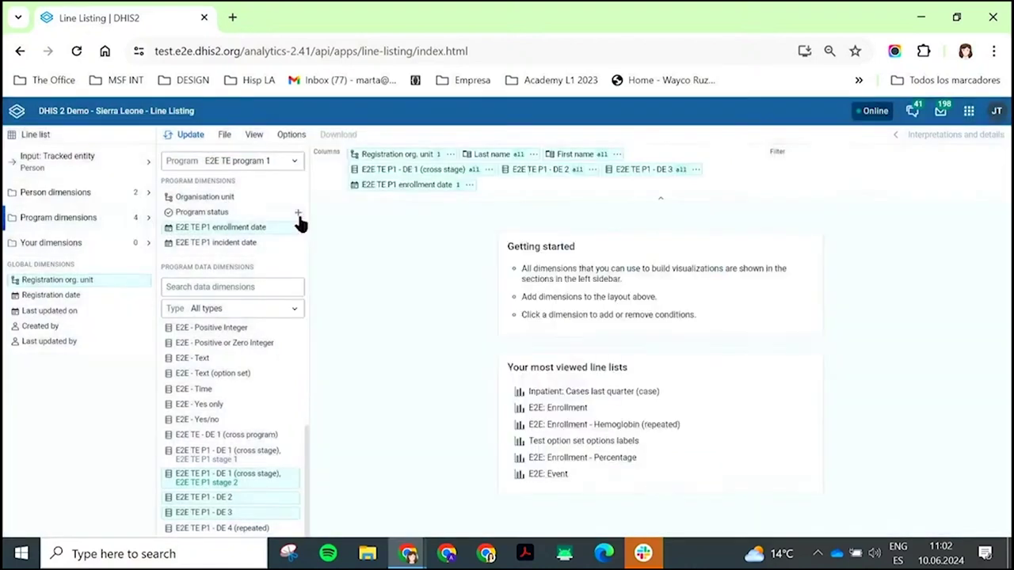
Step: From E2E TE program 2, add E2E TE P2 - DE 1, DE 2 and the P2 enrollment date to the columns, and update the line list
{"action": "left_click", "coordinate": [220, 160]}
{"action": "left_click", "coordinate": [214, 247]}
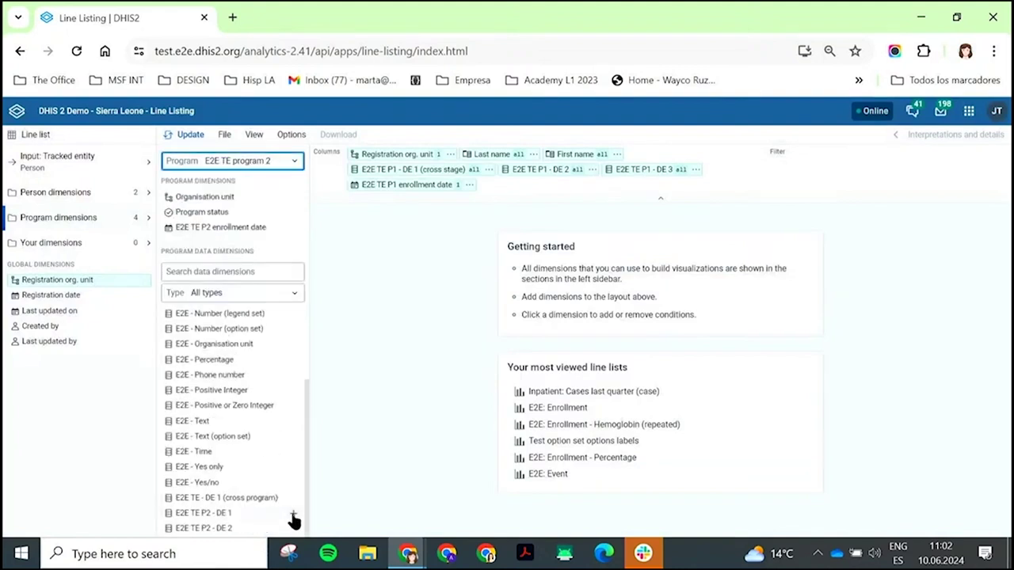
{"action": "left_click", "coordinate": [292, 516]}
{"action": "left_click", "coordinate": [293, 528]}
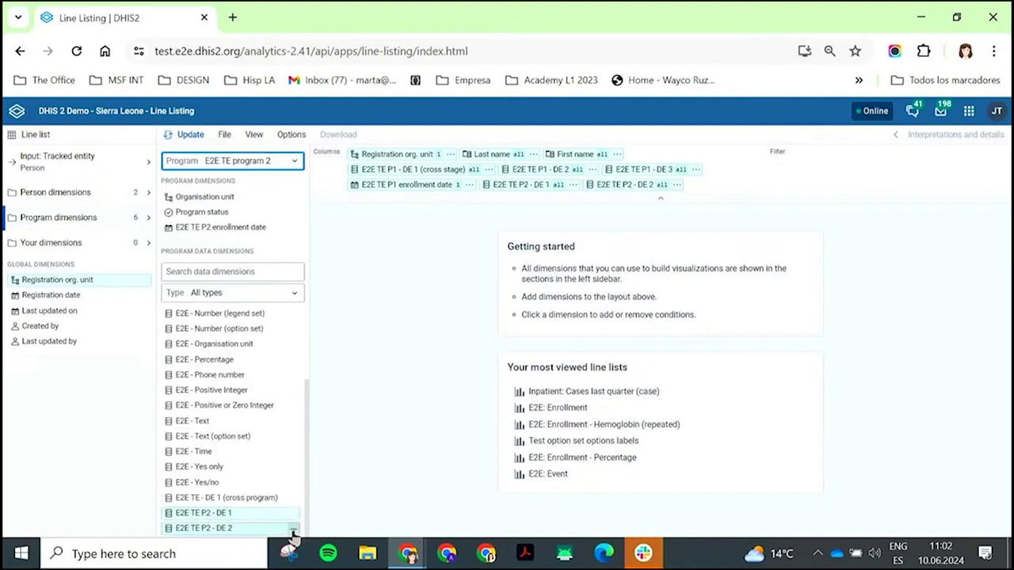
{"action": "left_click", "coordinate": [293, 229]}
{"action": "left_click", "coordinate": [191, 140]}
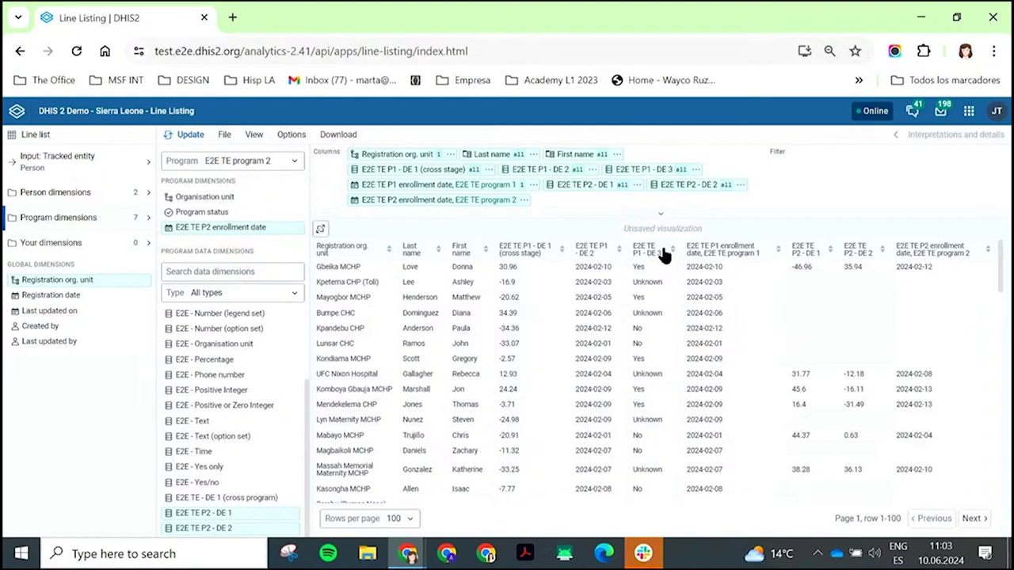
Step: Add an "is empty / null" condition to the E2E TE P2 - DE 2 column and update the line list
{"action": "left_click", "coordinate": [683, 188]}
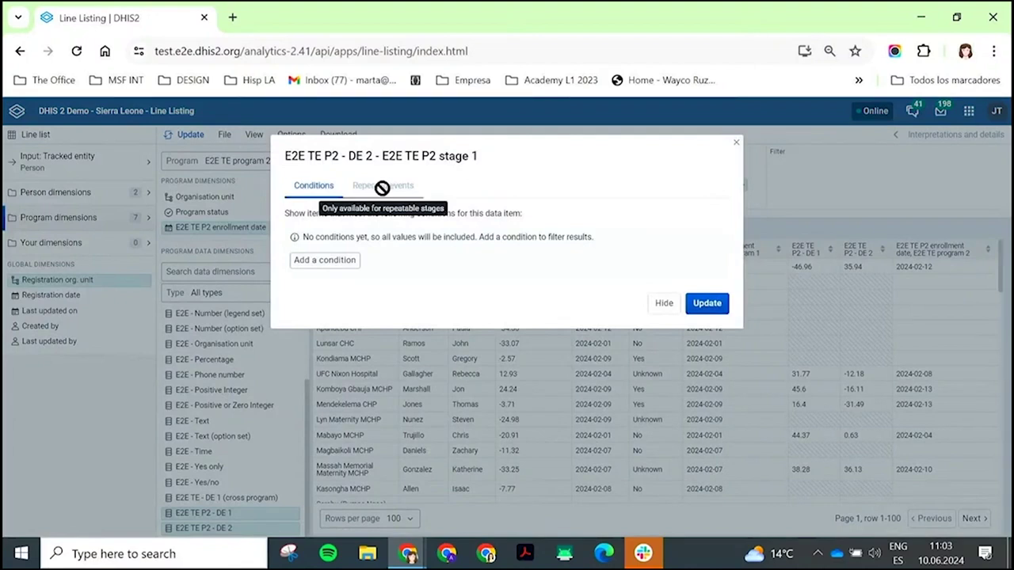
{"action": "left_click", "coordinate": [327, 262]}
{"action": "left_click", "coordinate": [353, 243]}
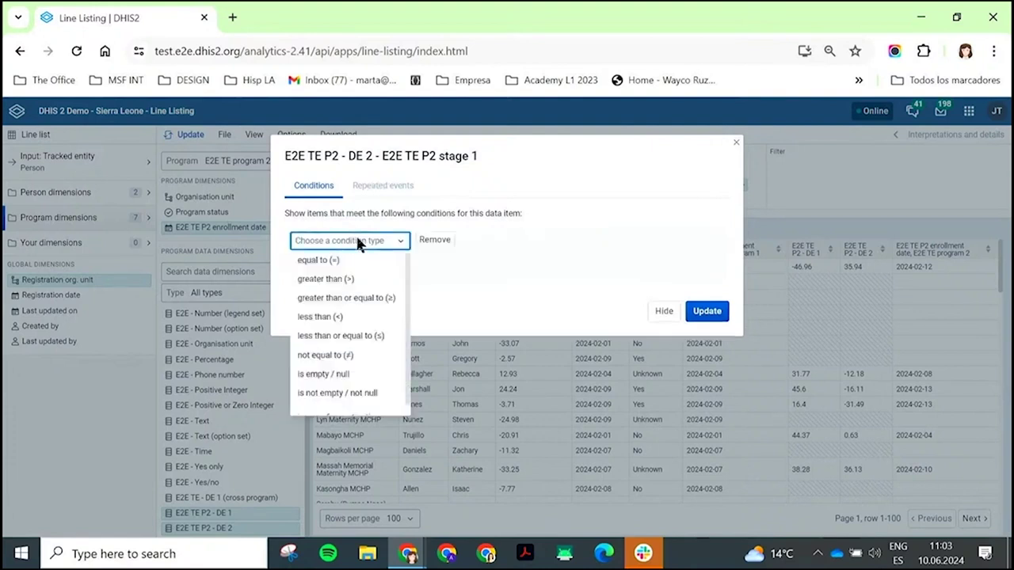
{"action": "left_click", "coordinate": [337, 373]}
{"action": "left_click", "coordinate": [716, 312]}
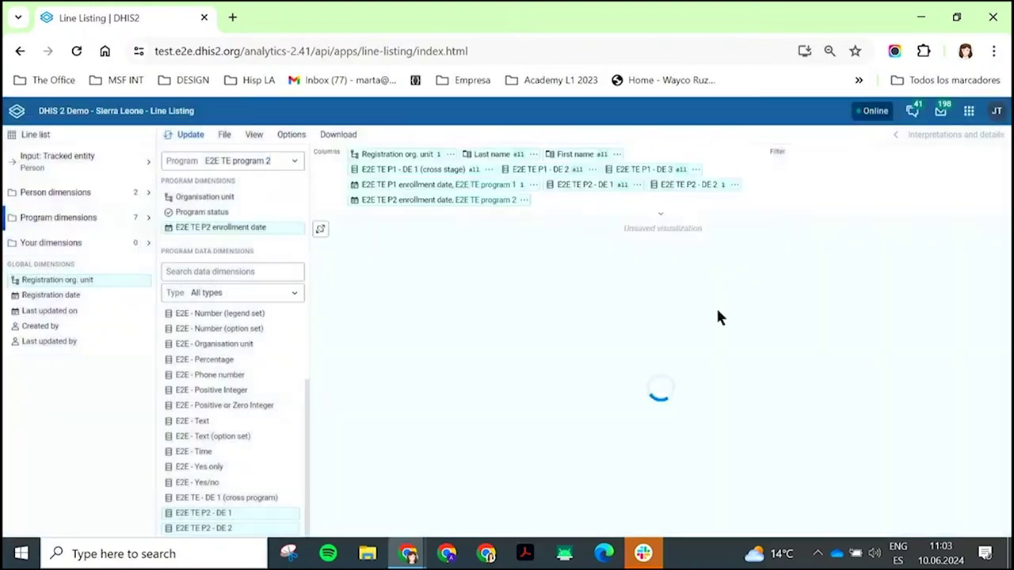